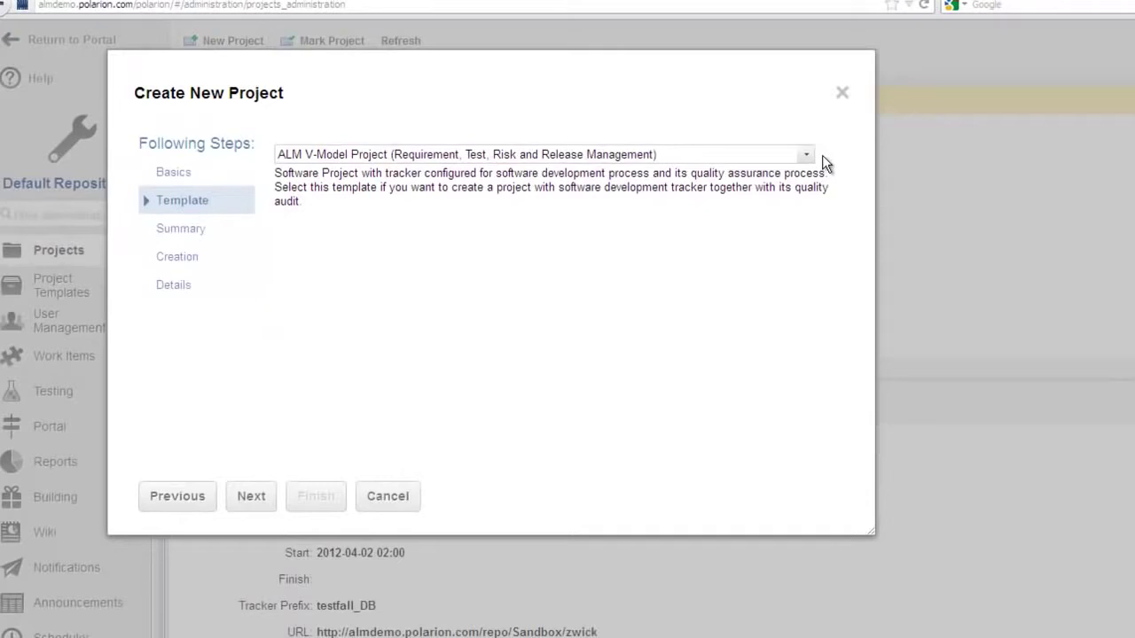
# Step: Browse the available templates for the new project and choose QA Project (Requirement, Test and Risk Management)
pyautogui.click(920, 174)
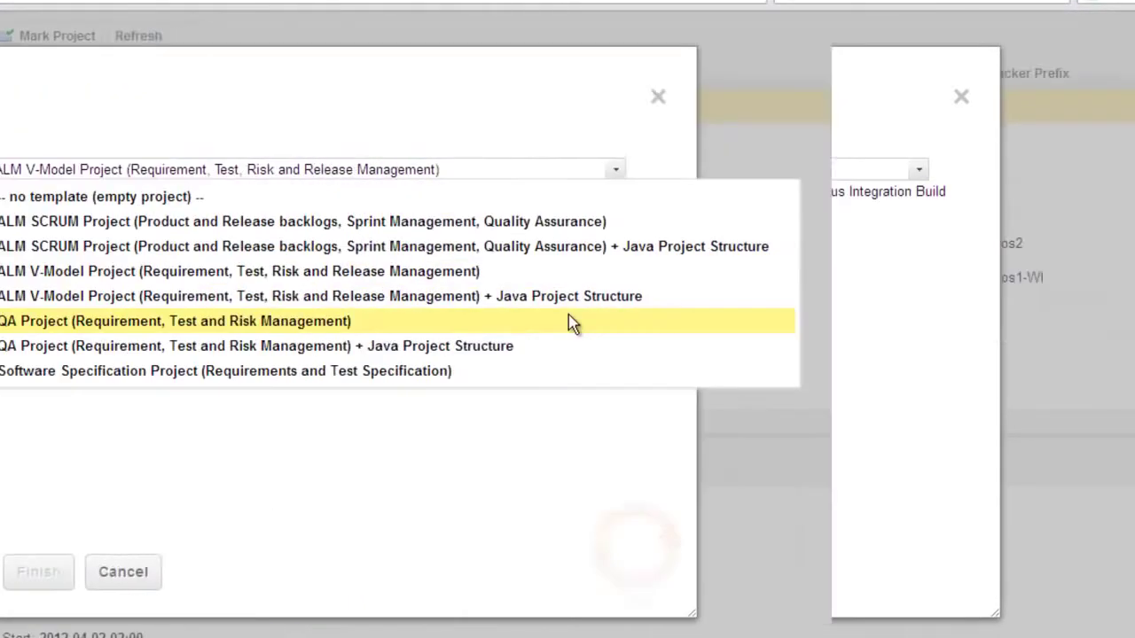
pyautogui.click(872, 321)
pyautogui.click(922, 175)
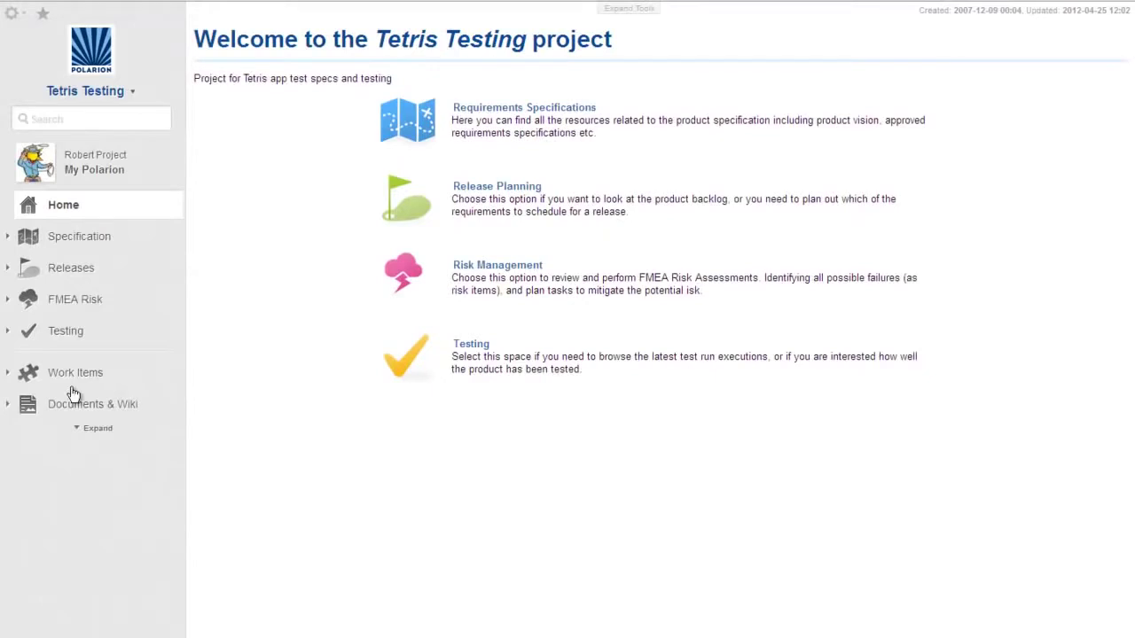
# Step: List the Tetris Testing project's Test Case work items and view the status actions offered for SAMPLE-12
pyautogui.click(9, 374)
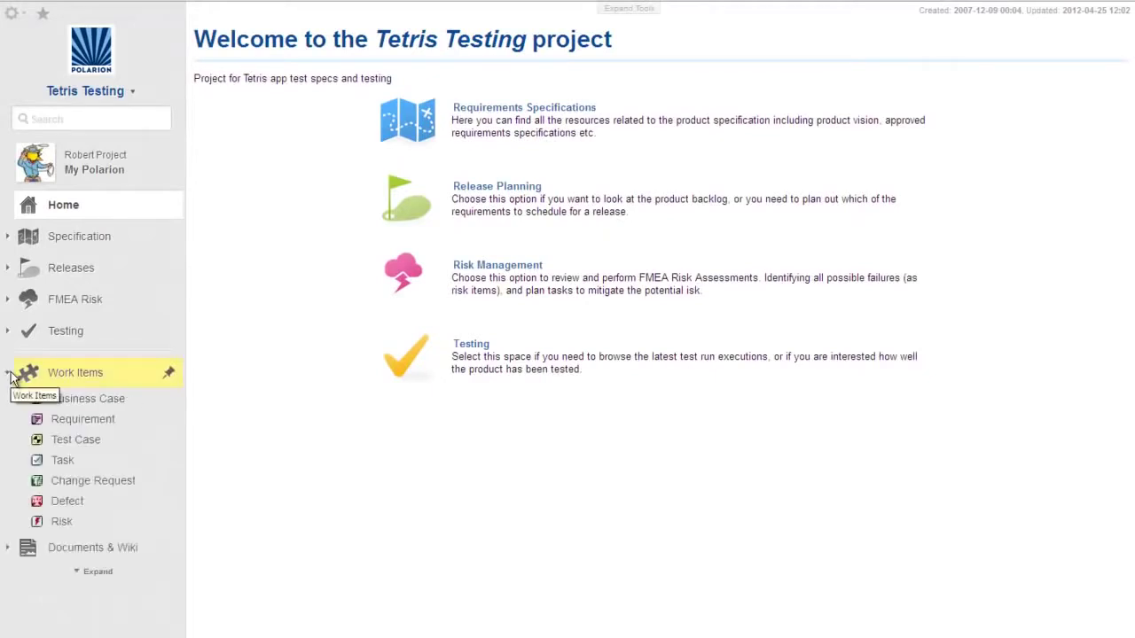
pyautogui.click(64, 442)
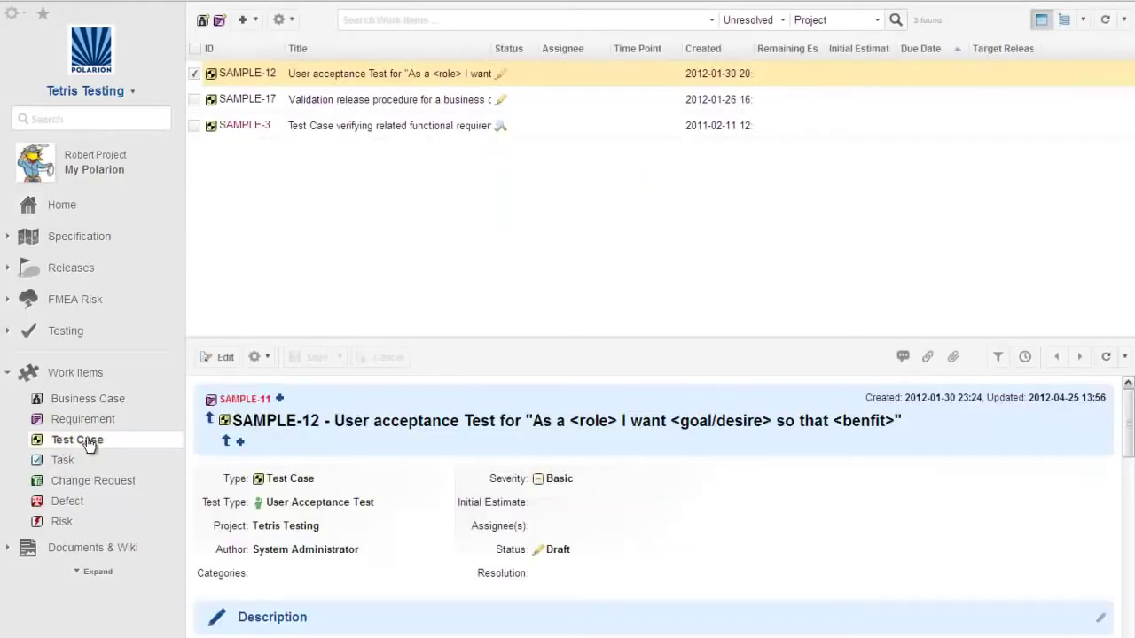
pyautogui.click(562, 550)
pyautogui.click(644, 554)
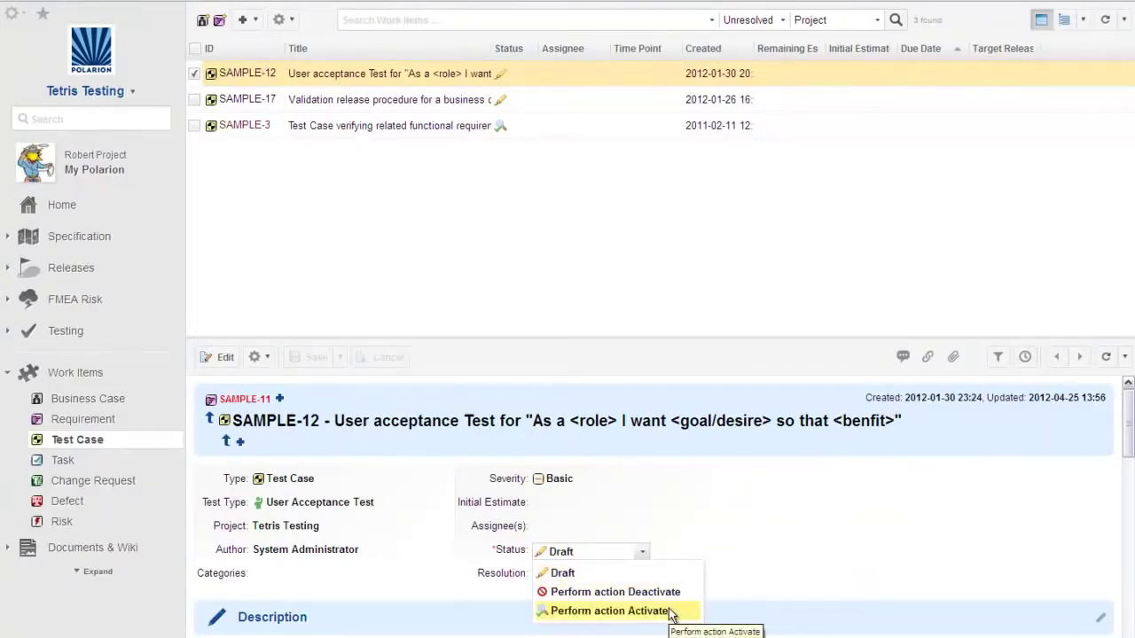
pyautogui.click(710, 550)
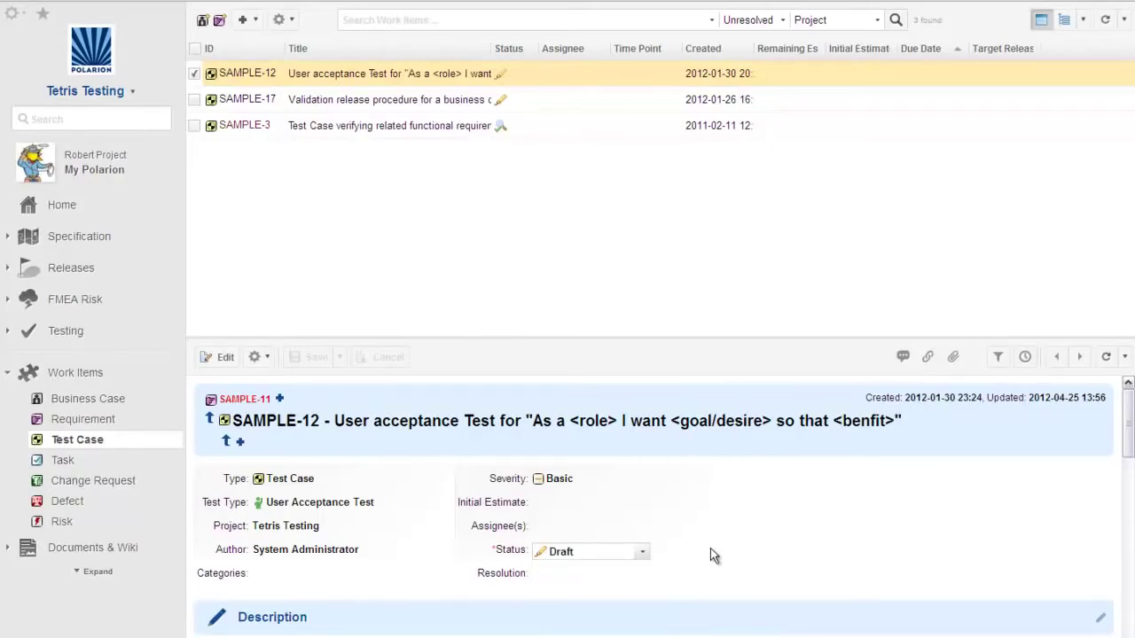
# Step: Open the Test Specification document in the Testing space and expand the FMEA Risk space
pyautogui.click(83, 333)
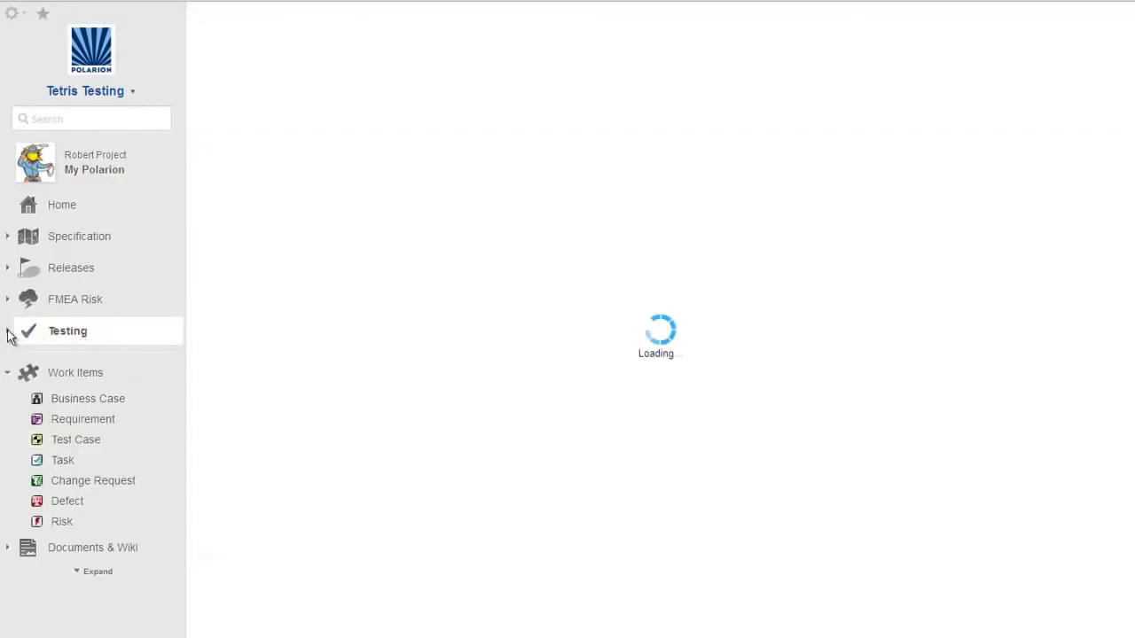
pyautogui.click(9, 335)
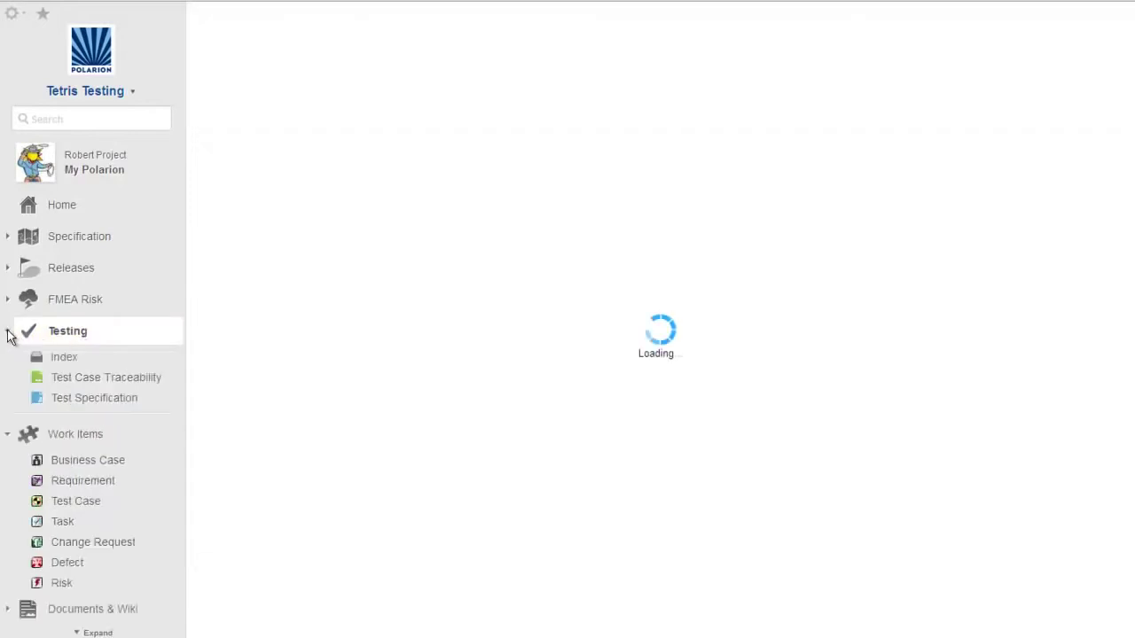
pyautogui.click(72, 403)
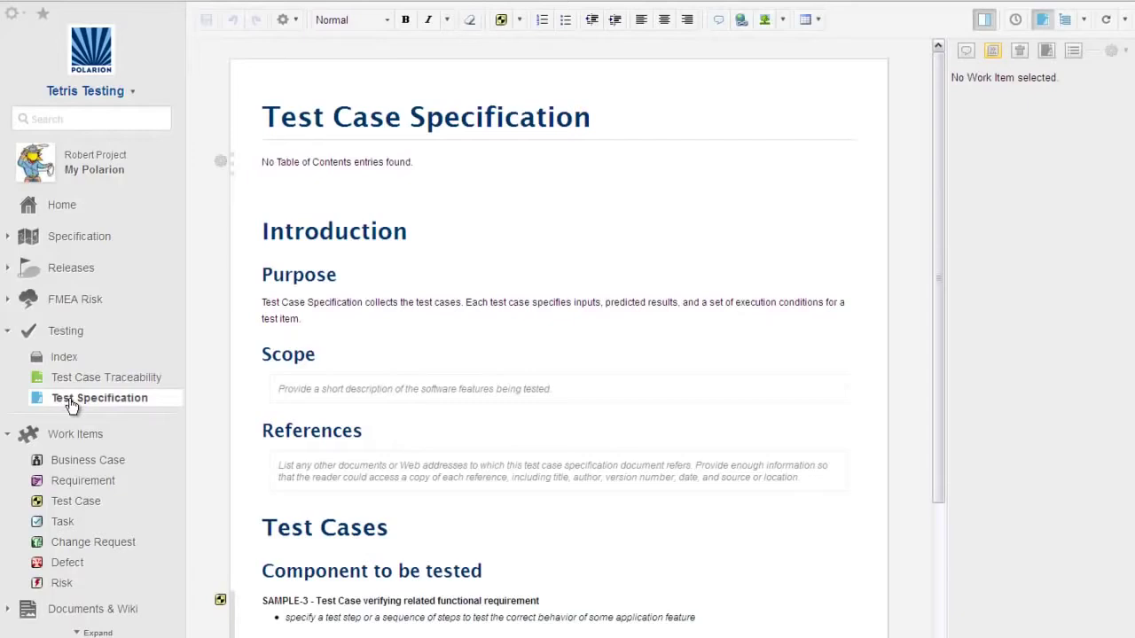
pyautogui.click(56, 307)
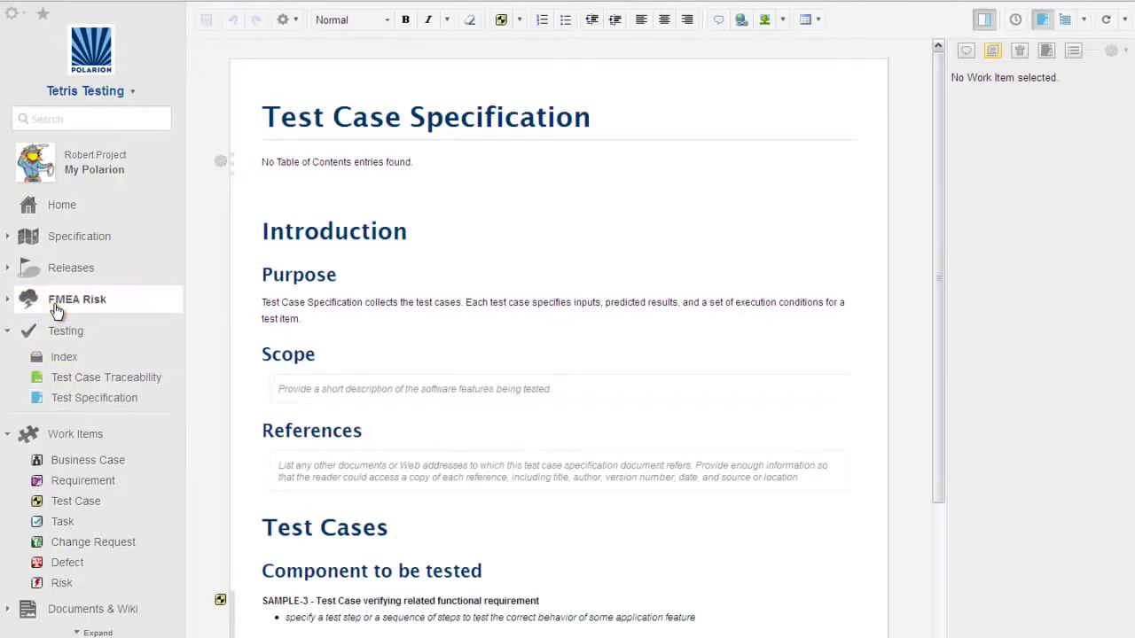
pyautogui.click(8, 302)
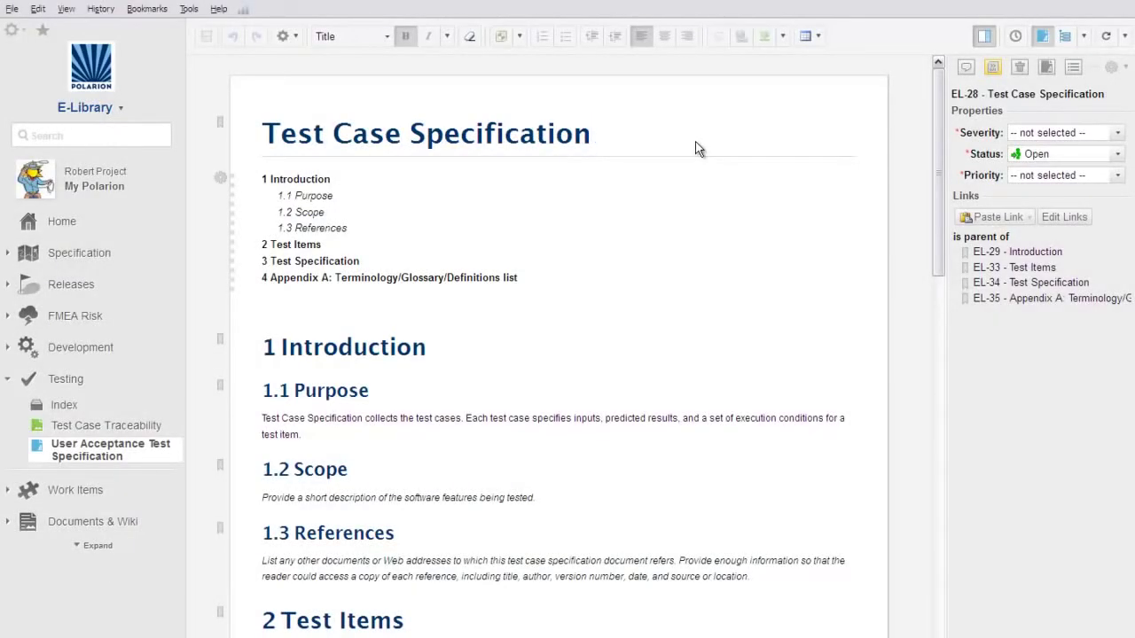
# Step: Read through the test cases in the E-Library User Acceptance Test Specification document
pyautogui.scroll(-5, 696, 148)
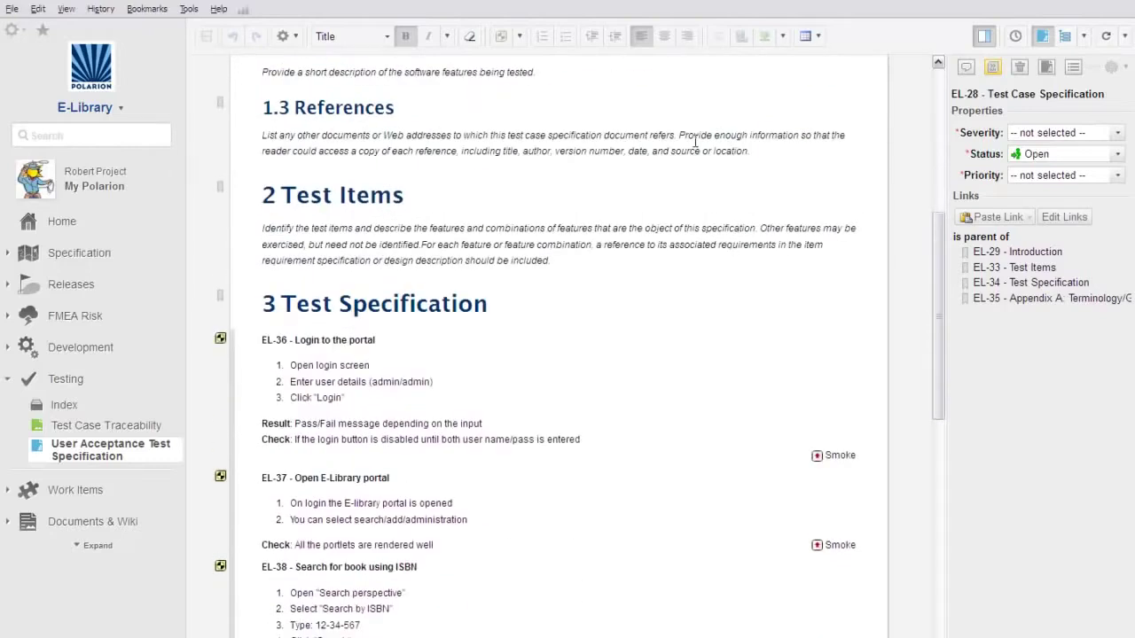
pyautogui.scroll(-2, 696, 142)
pyautogui.scroll(-3, 695, 141)
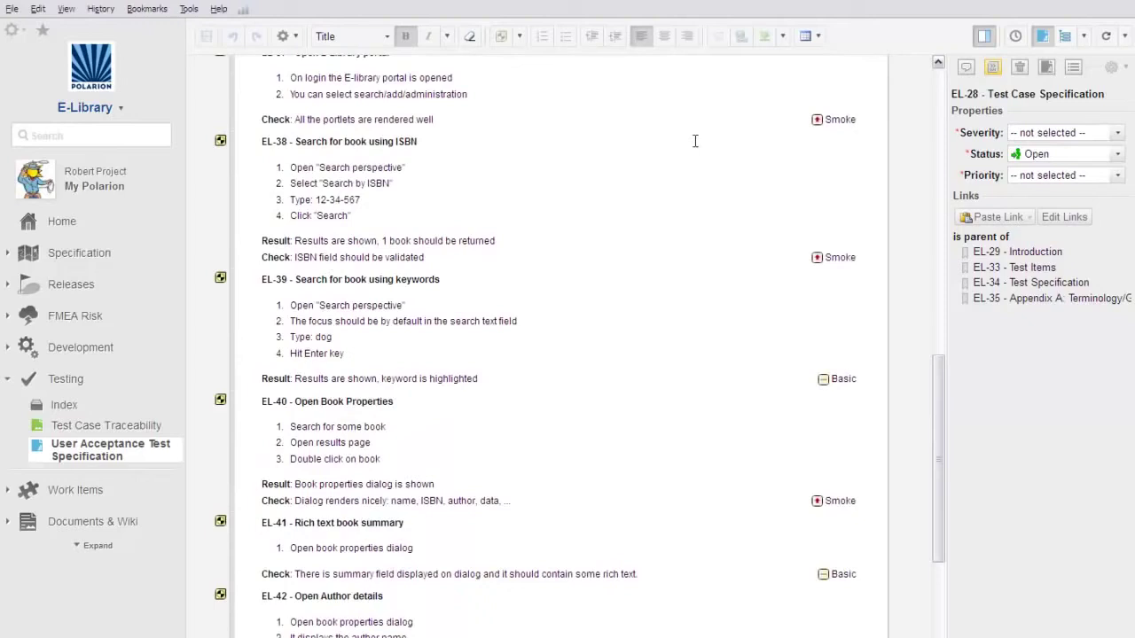
pyautogui.scroll(6, 695, 141)
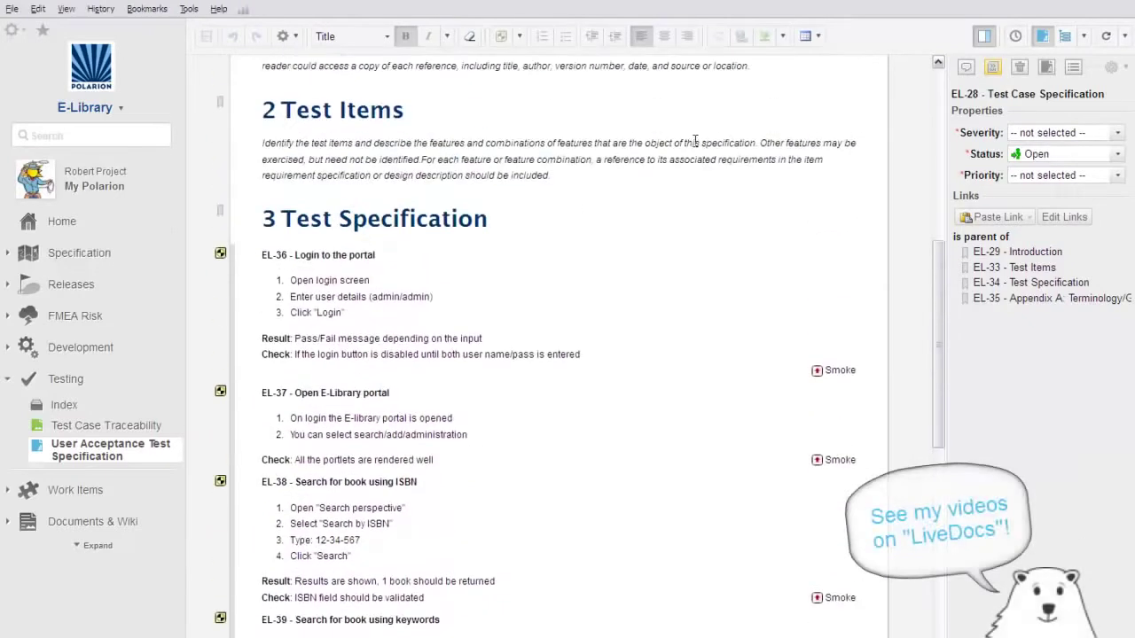
pyautogui.scroll(4, 696, 140)
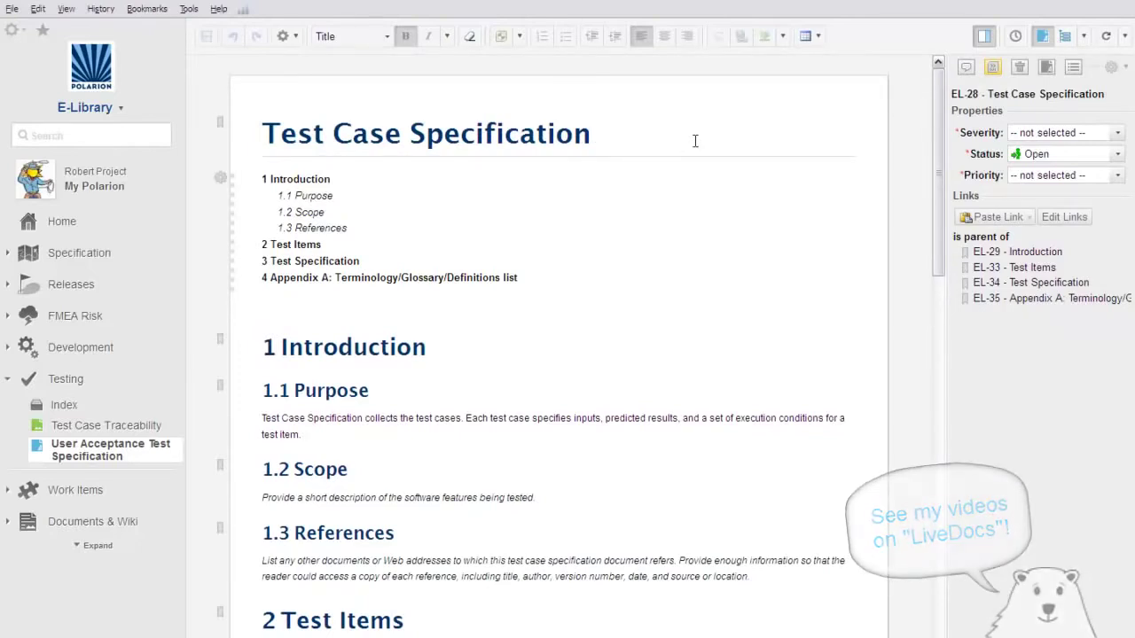
# Step: Switch to Word and look through the E-library Product Definition document
pyautogui.hotkey('alt', 'Tab')
pyautogui.hotkey('alt', 'Tab')
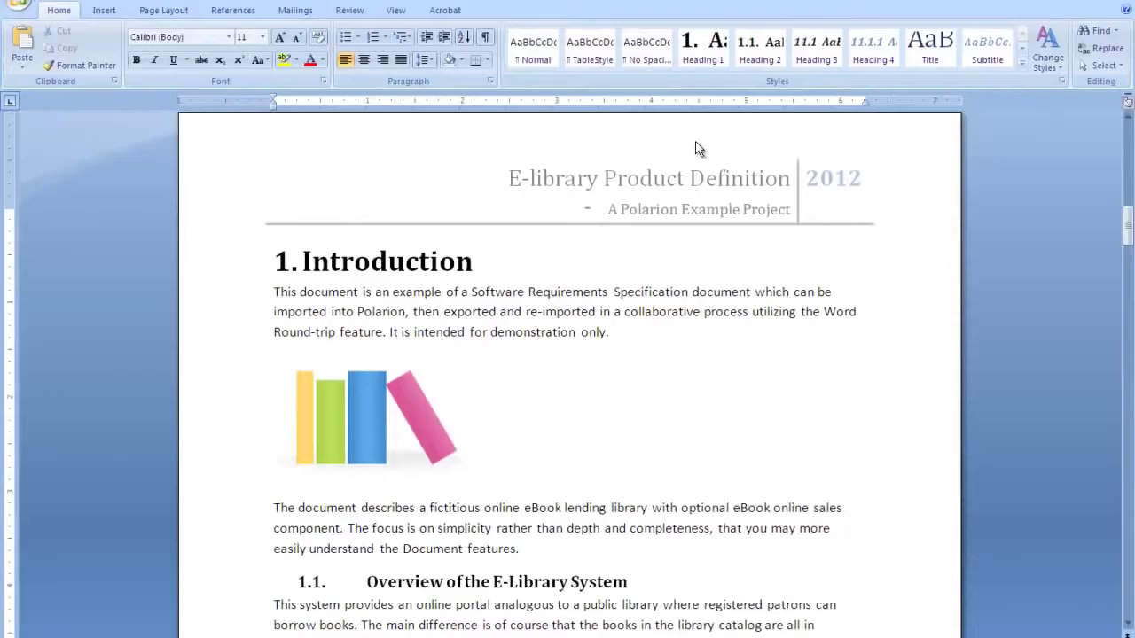
pyautogui.scroll(-6, 690, 269)
# Step: Switch to Excel, look through the test case worksheet, and return to the browser
pyautogui.hotkey('alt', 'Tab')
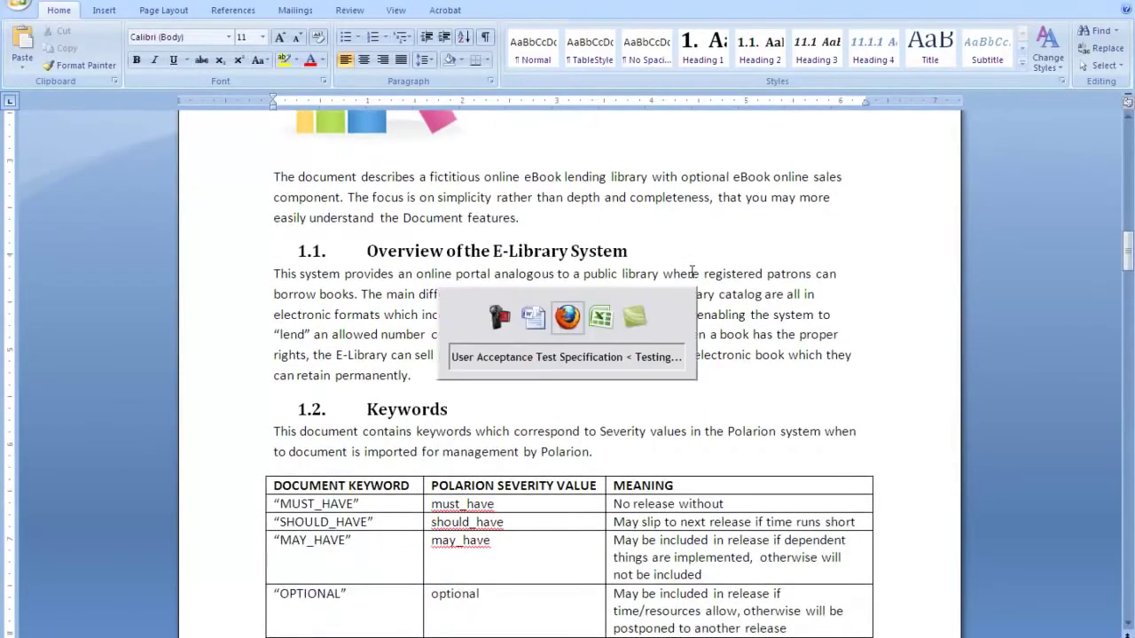
pyautogui.hotkey('alt', 'Tab')
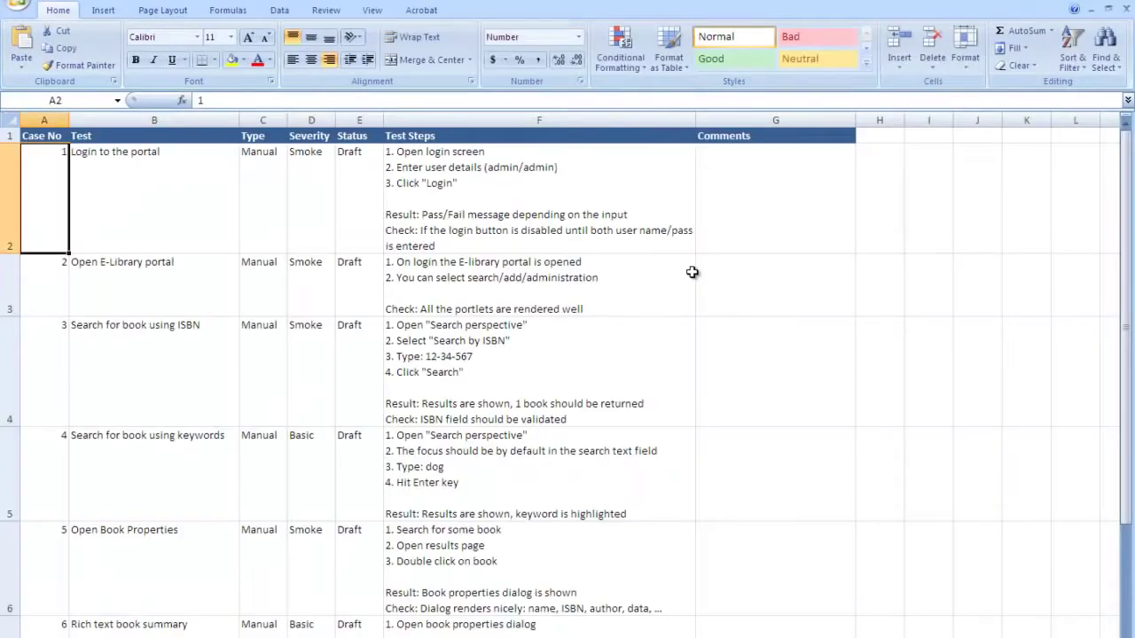
pyautogui.scroll(-2, 692, 272)
pyautogui.scroll(2, 691, 272)
pyautogui.hotkey('alt', 'Tab')
pyautogui.press('Tab')
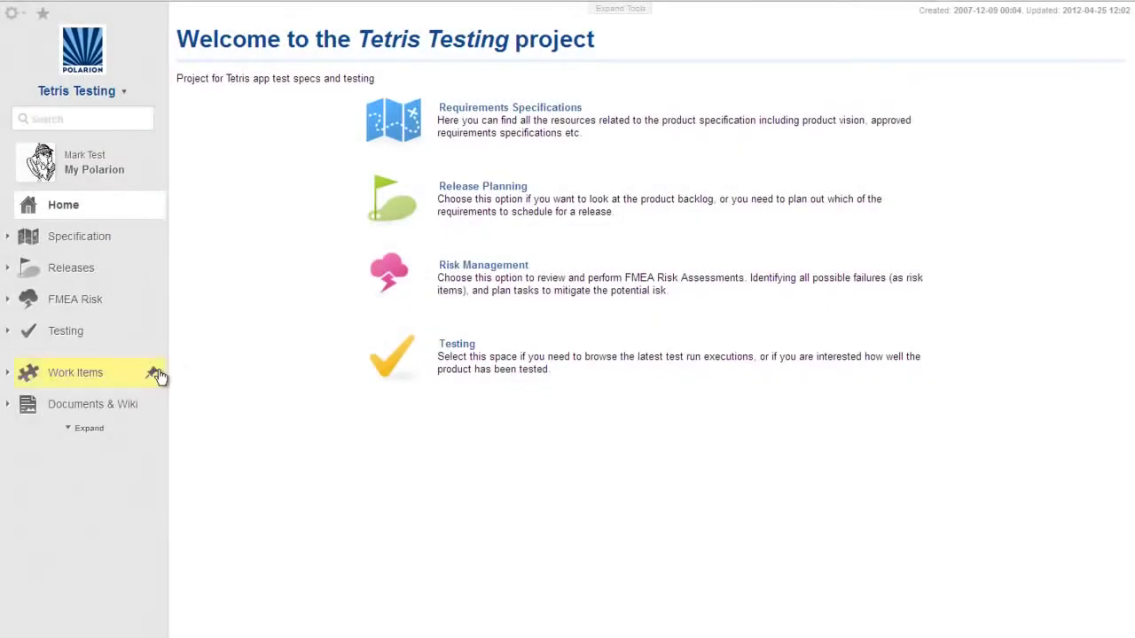
# Step: List the Tetris Testing project's Test Case work items and check which export and import operations are offered
pyautogui.click(22, 376)
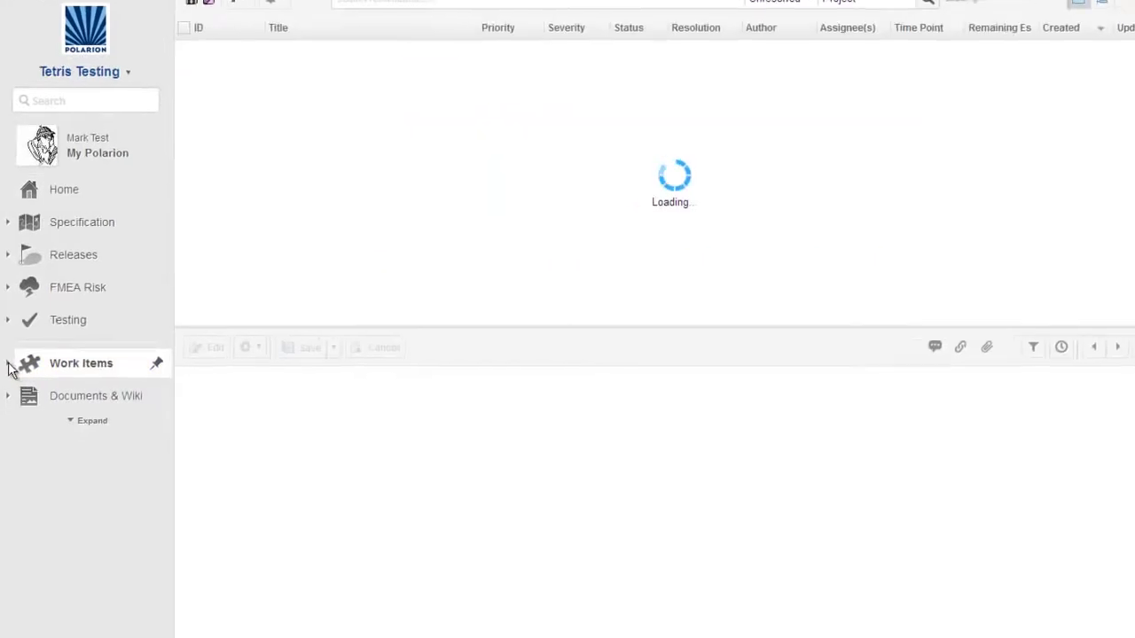
pyautogui.click(9, 374)
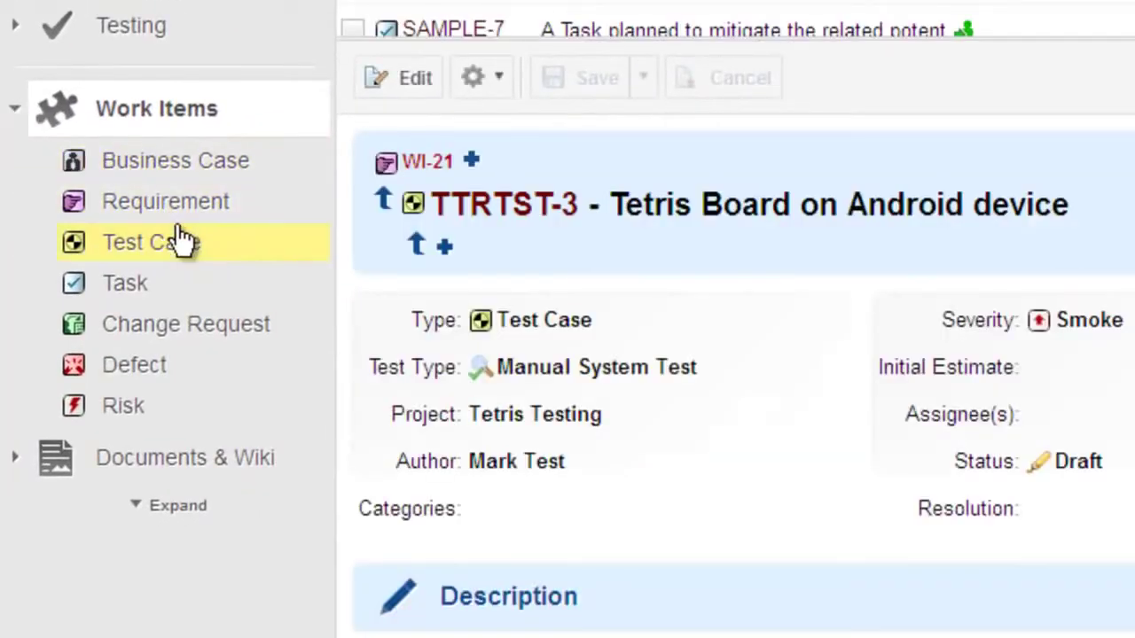
pyautogui.click(222, 257)
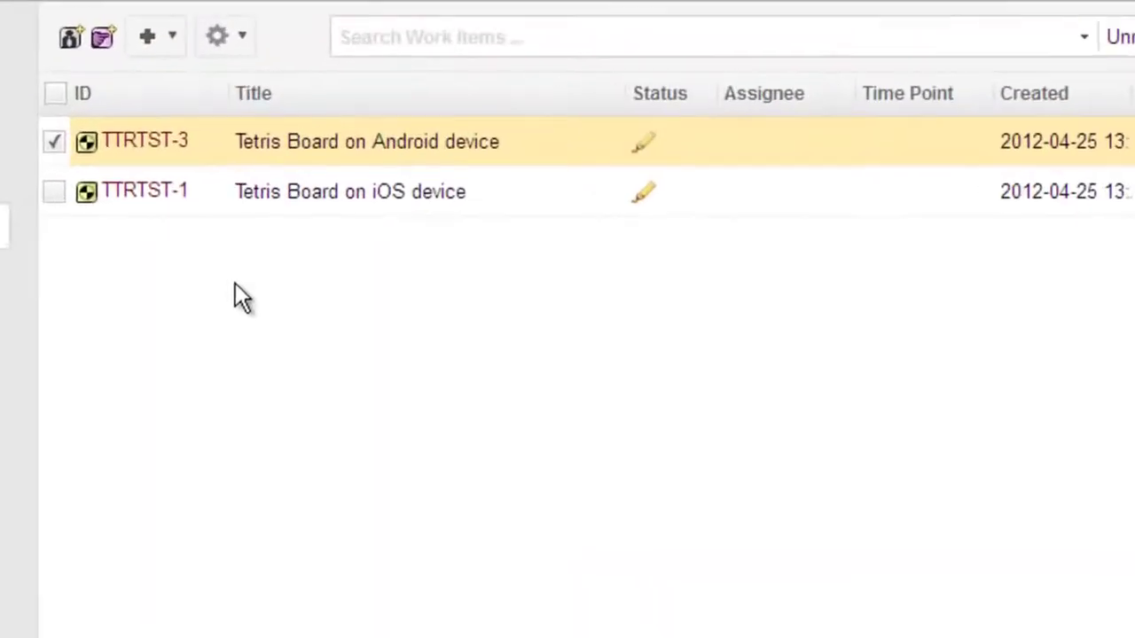
pyautogui.click(235, 42)
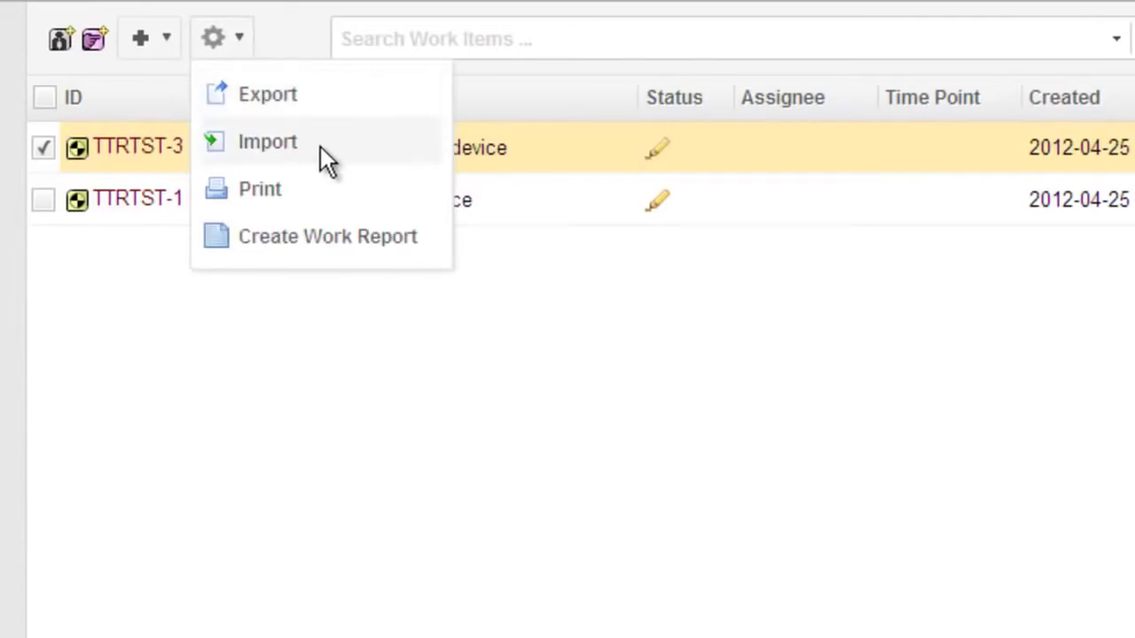
pyautogui.click(393, 434)
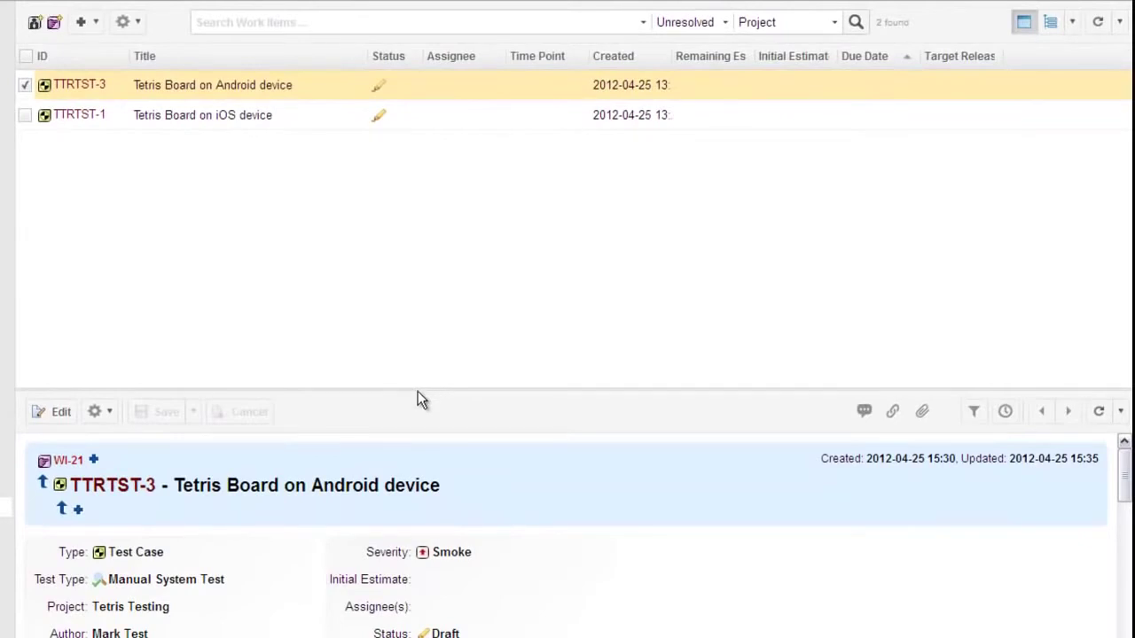
# Step: Enlarge the detail area of test case TTRTST-3, Tetris Board on Android device, and read through its description
pyautogui.moveTo(416, 389); pyautogui.dragTo(399, 275)
pyautogui.scroll(-3, 568, 406)
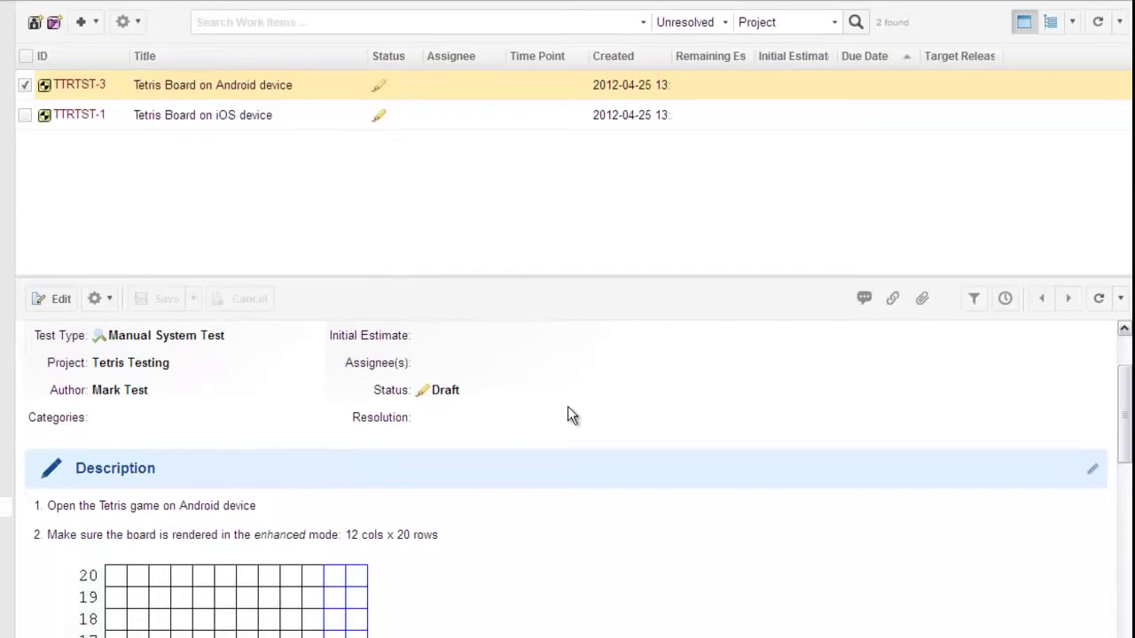
pyautogui.scroll(-1, 568, 413)
pyautogui.scroll(-3, 570, 415)
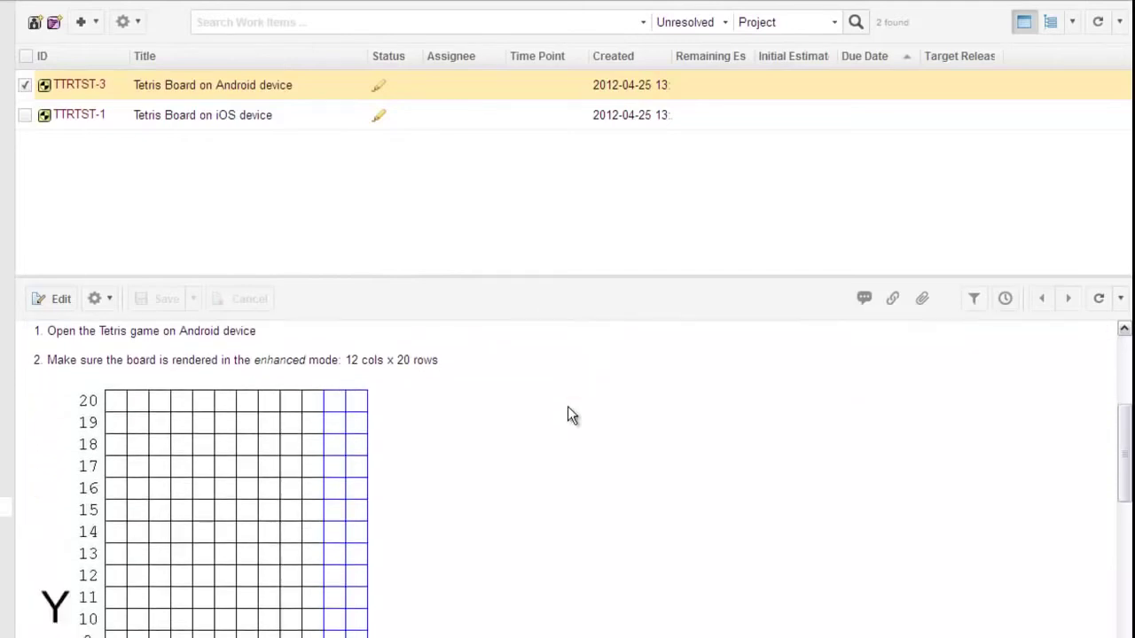
pyautogui.scroll(-5, 568, 410)
pyautogui.scroll(-10, 568, 408)
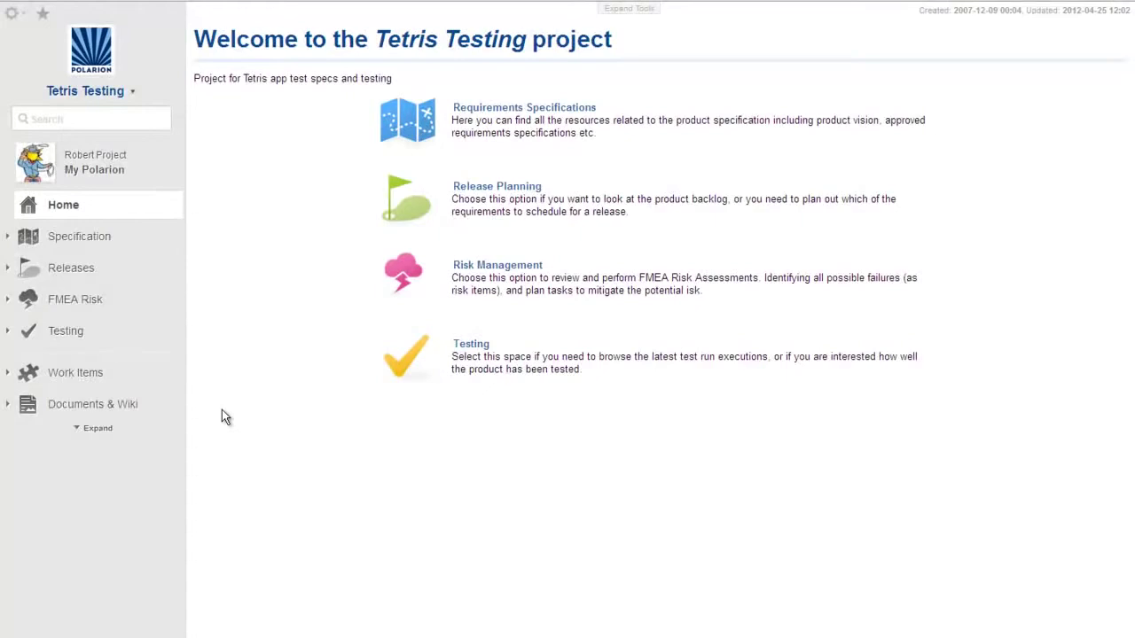
# Step: Open the project's Test Runs and display the Sample Full Test 1 run with an enlarged detail area
pyautogui.click(97, 429)
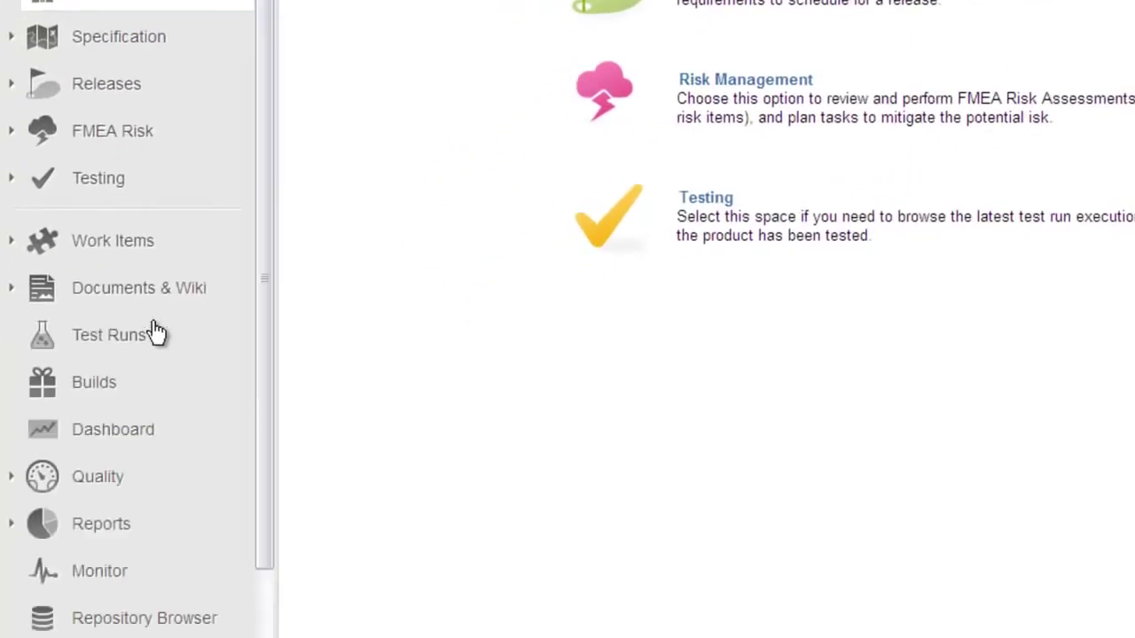
pyautogui.scroll(-3, 155, 332)
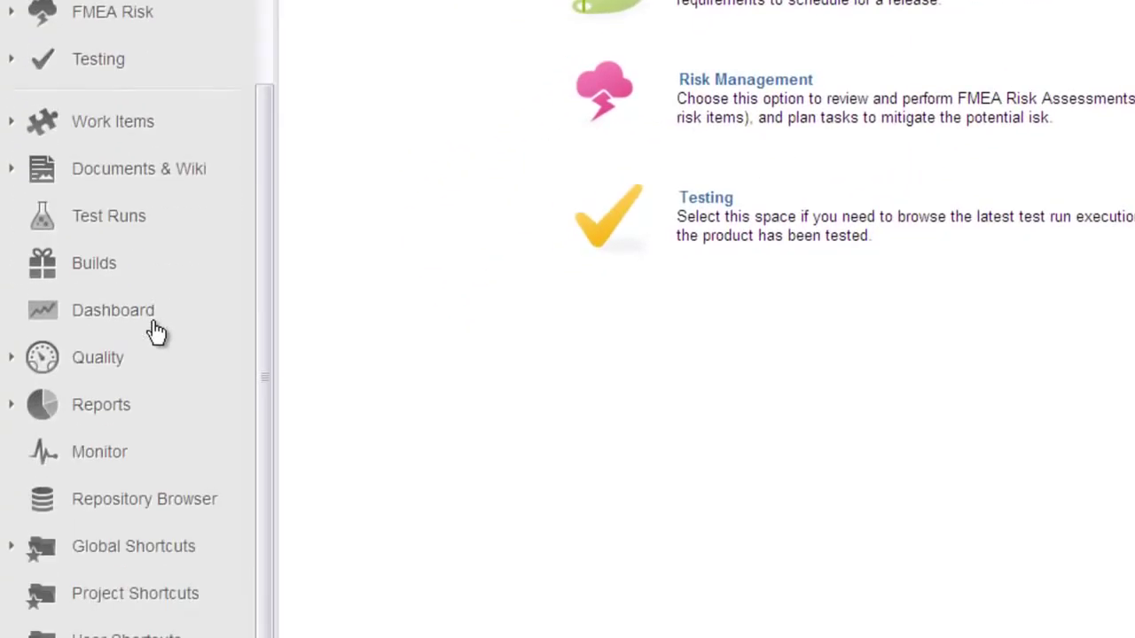
pyautogui.click(130, 234)
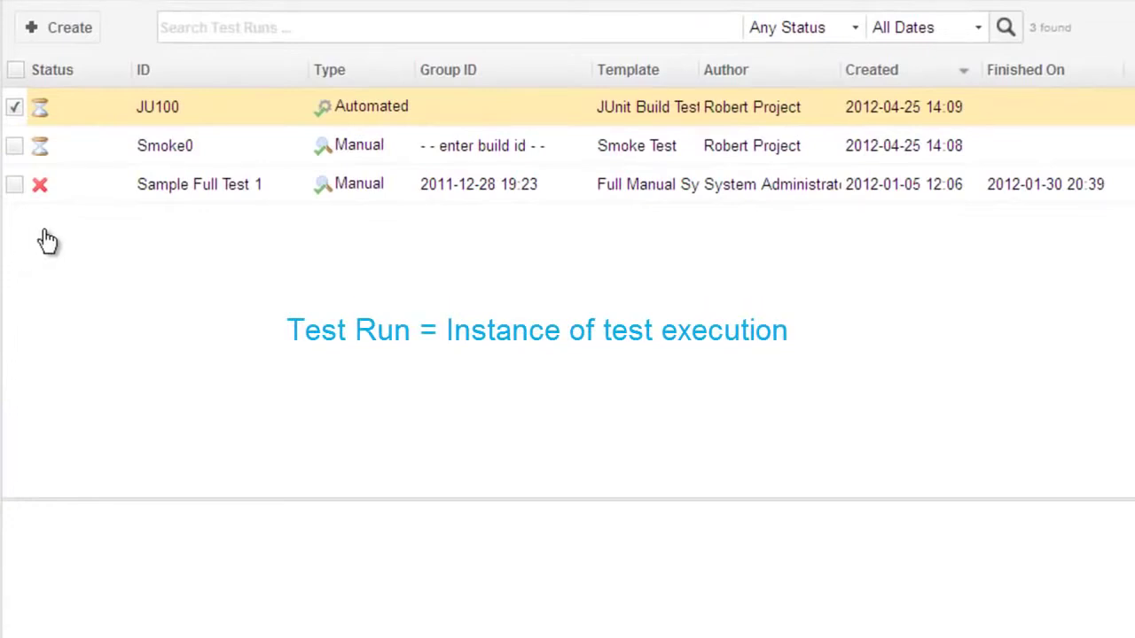
pyautogui.click(139, 189)
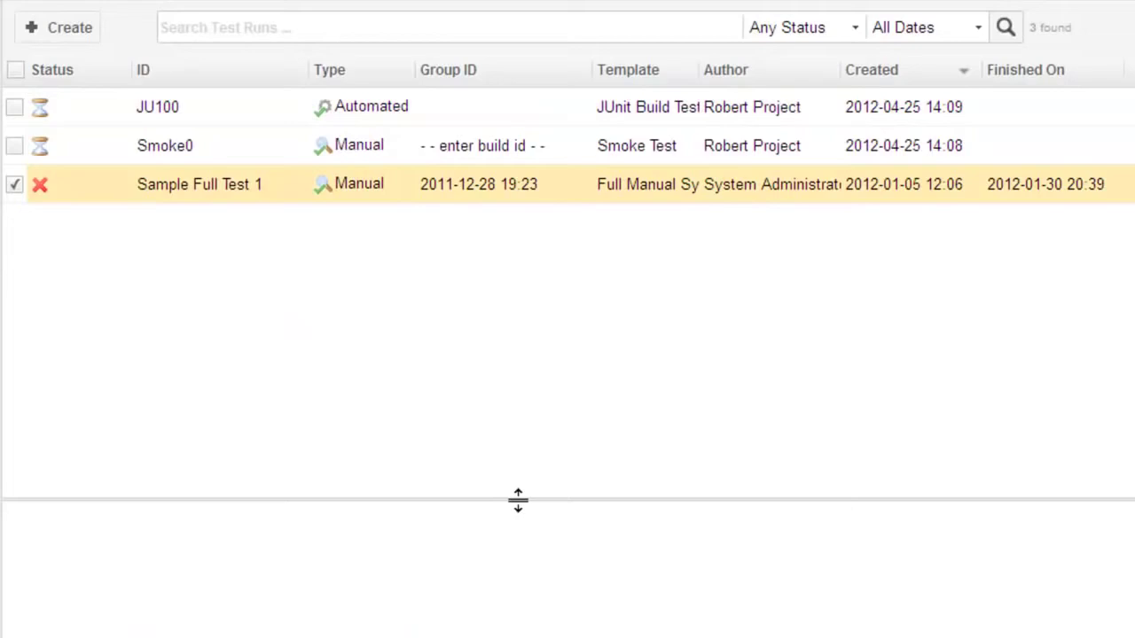
pyautogui.moveTo(517, 501); pyautogui.dragTo(514, 381)
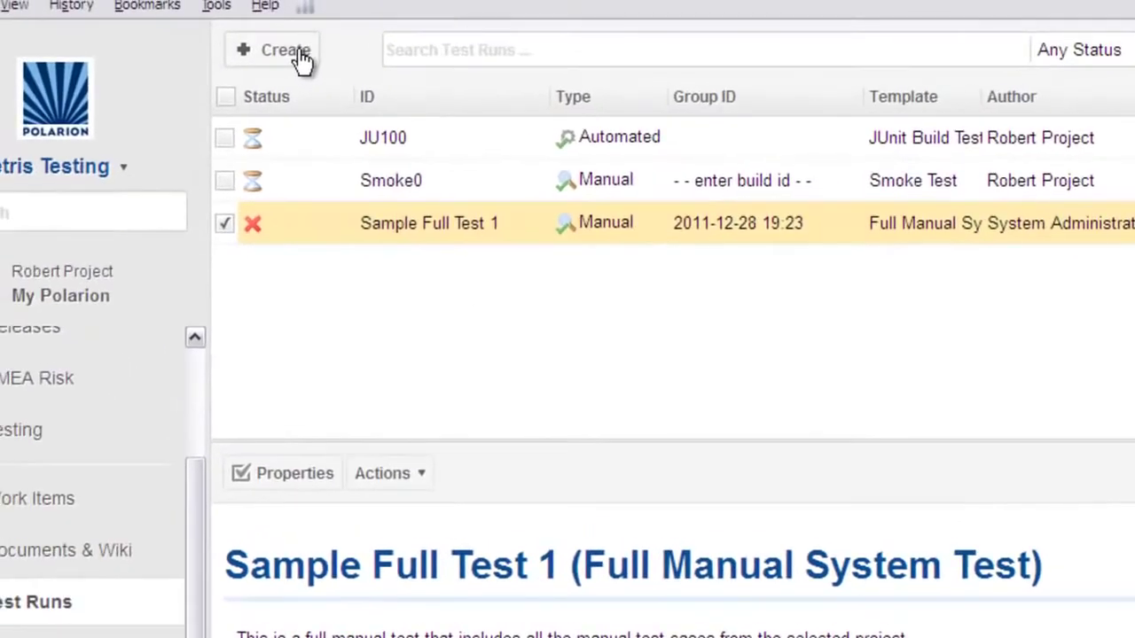
# Step: View the templates available for creating a test run, and close the dialog without creating one
pyautogui.click(301, 57)
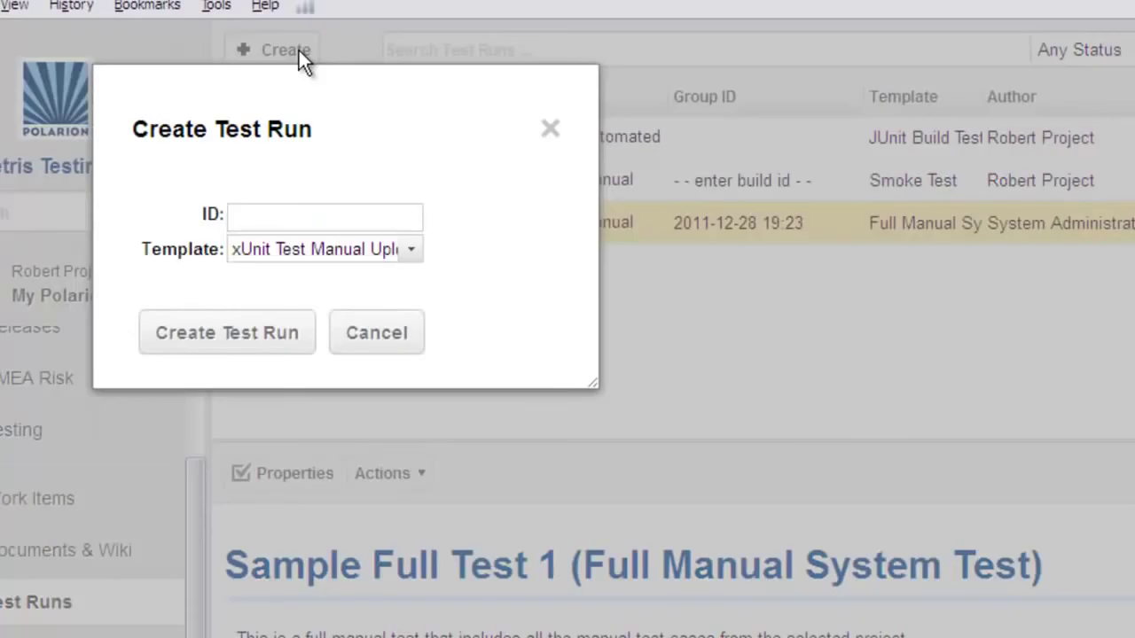
pyautogui.click(415, 251)
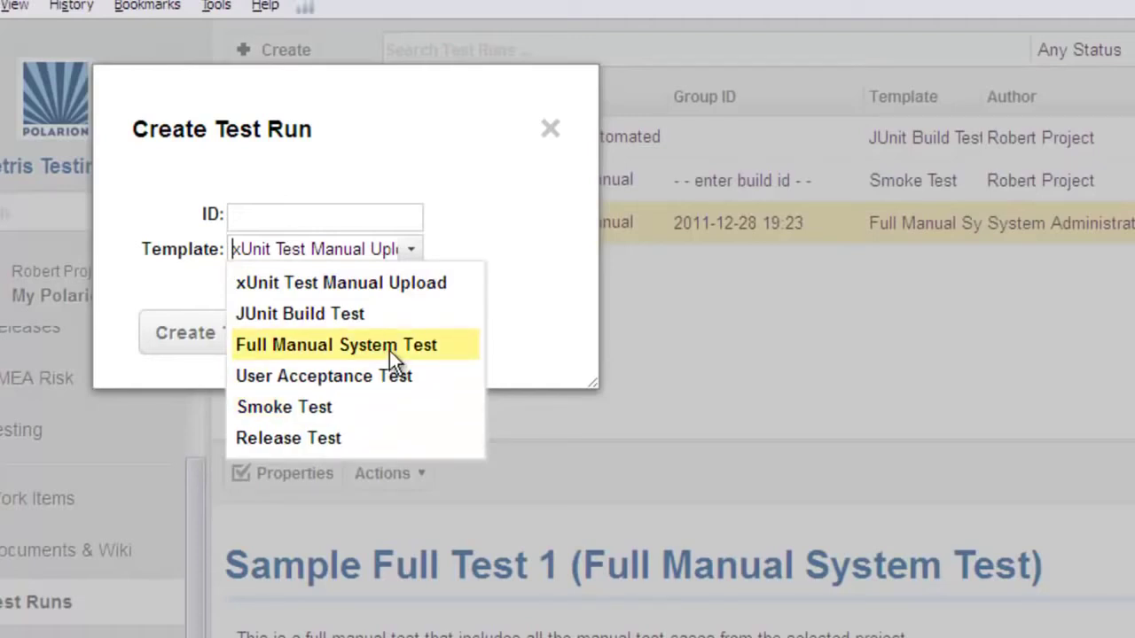
pyautogui.click(547, 133)
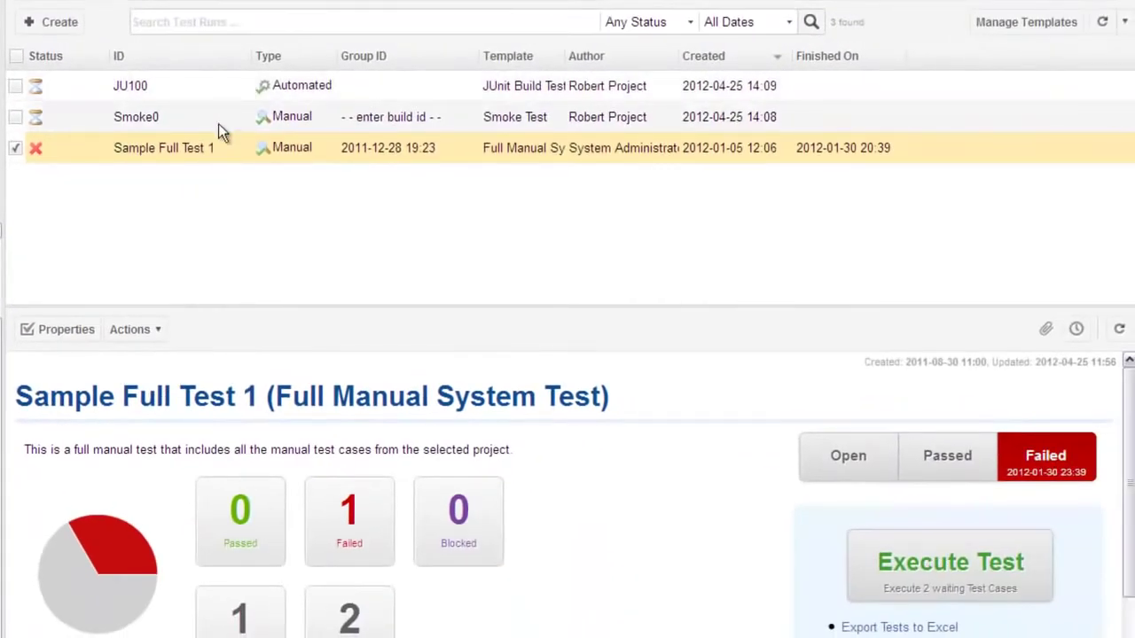
# Step: Display the Smoke0 test run and review its details down to the test execution and Excel exchange options
pyautogui.click(218, 122)
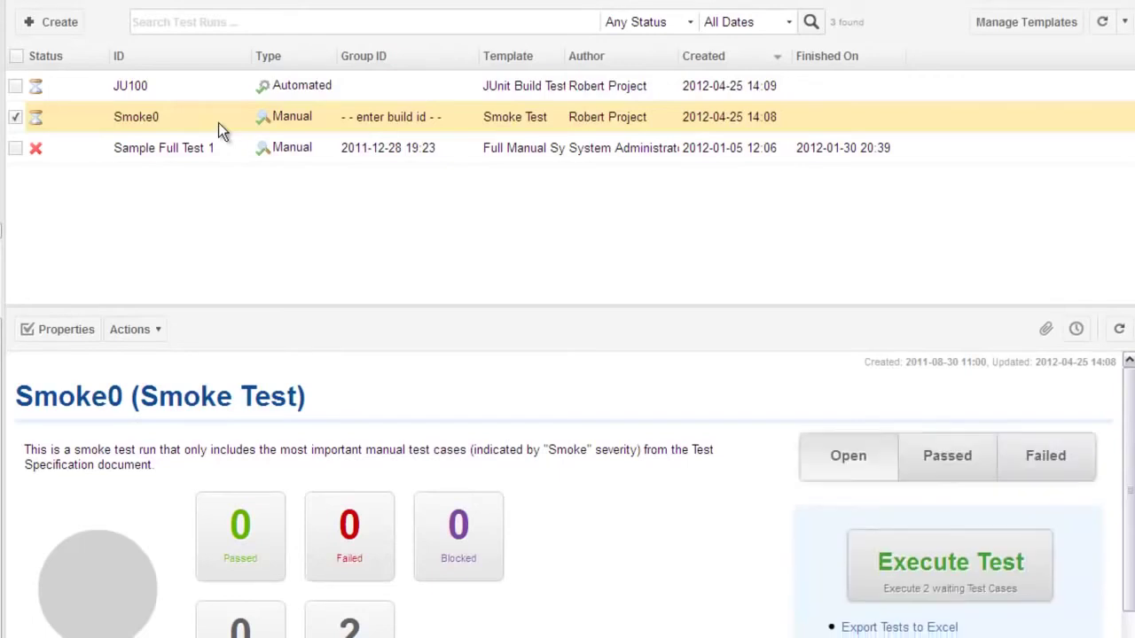
pyautogui.scroll(-3, 220, 123)
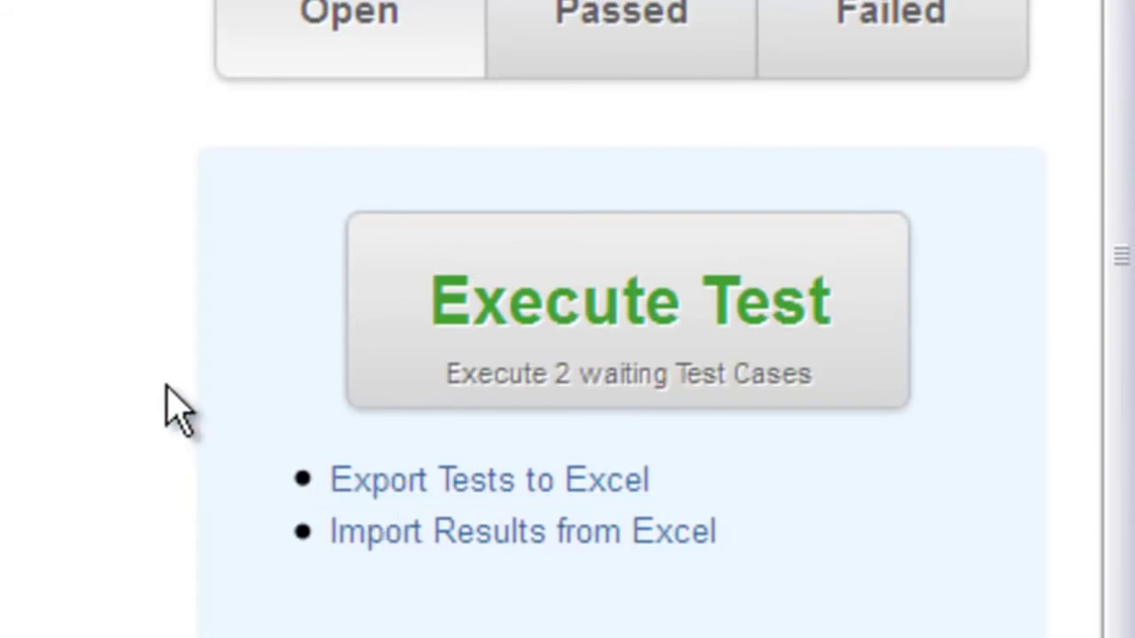
# Step: Switch to the test sheet in Excel, set the Test Result of TTRTST-1 to Passed, and return to the Smoke0 run in Firefox
pyautogui.hotkey('alt', 'Tab')
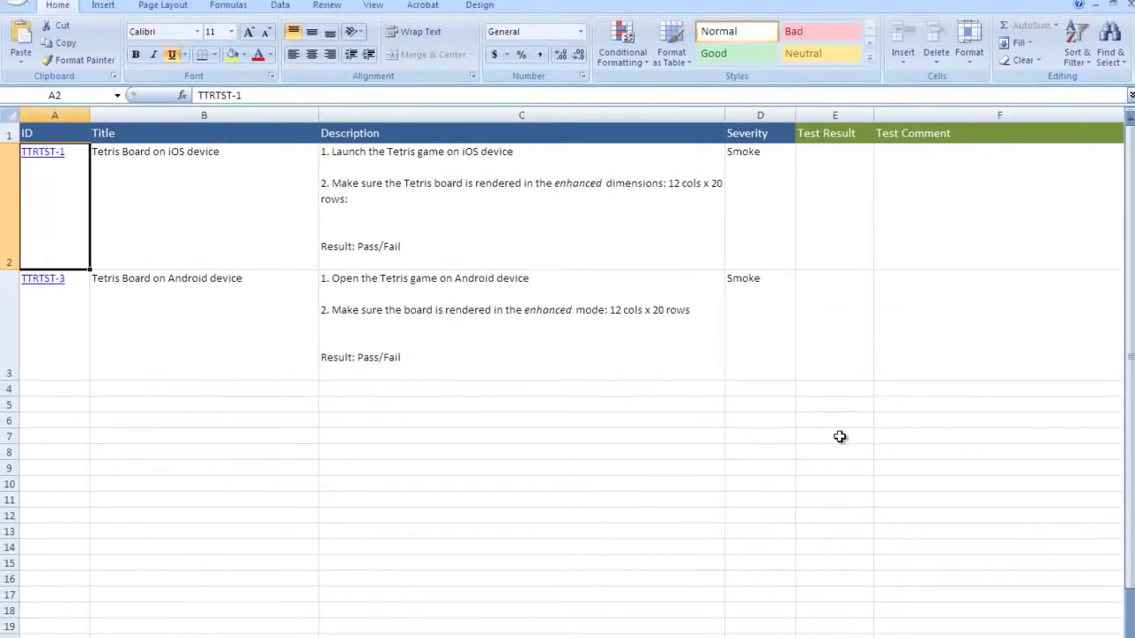
pyautogui.click(823, 253)
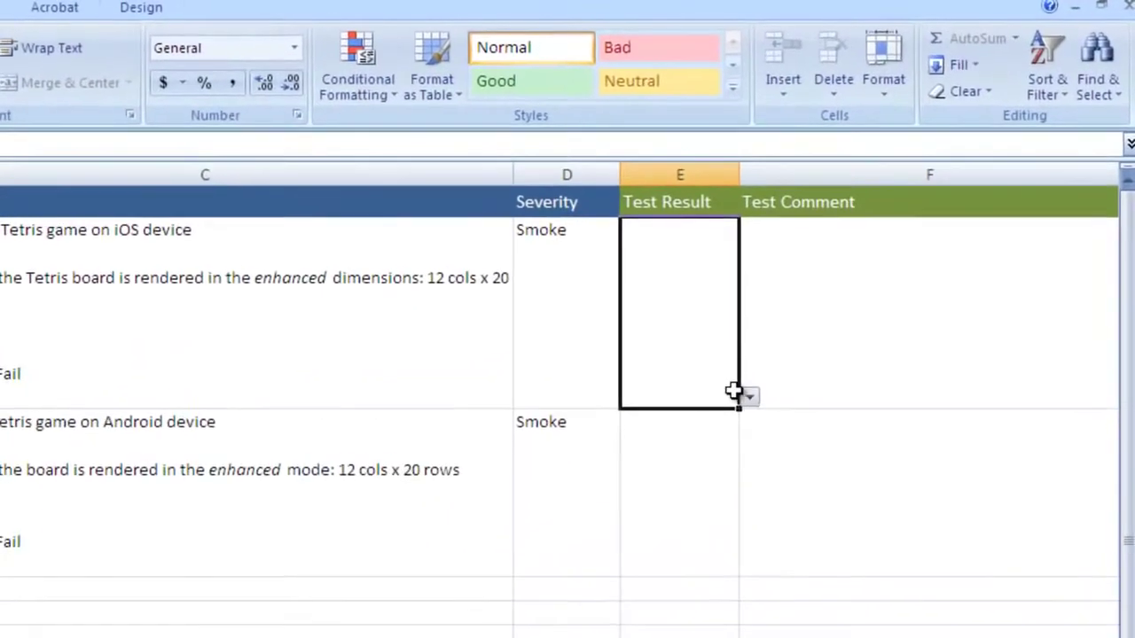
pyautogui.click(749, 396)
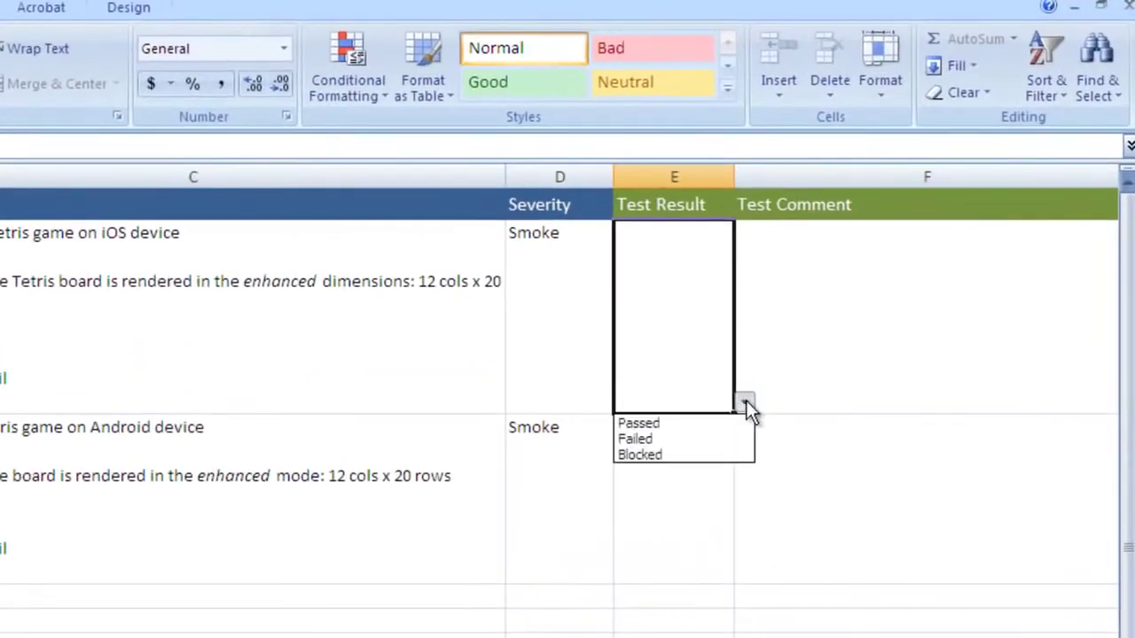
pyautogui.click(699, 426)
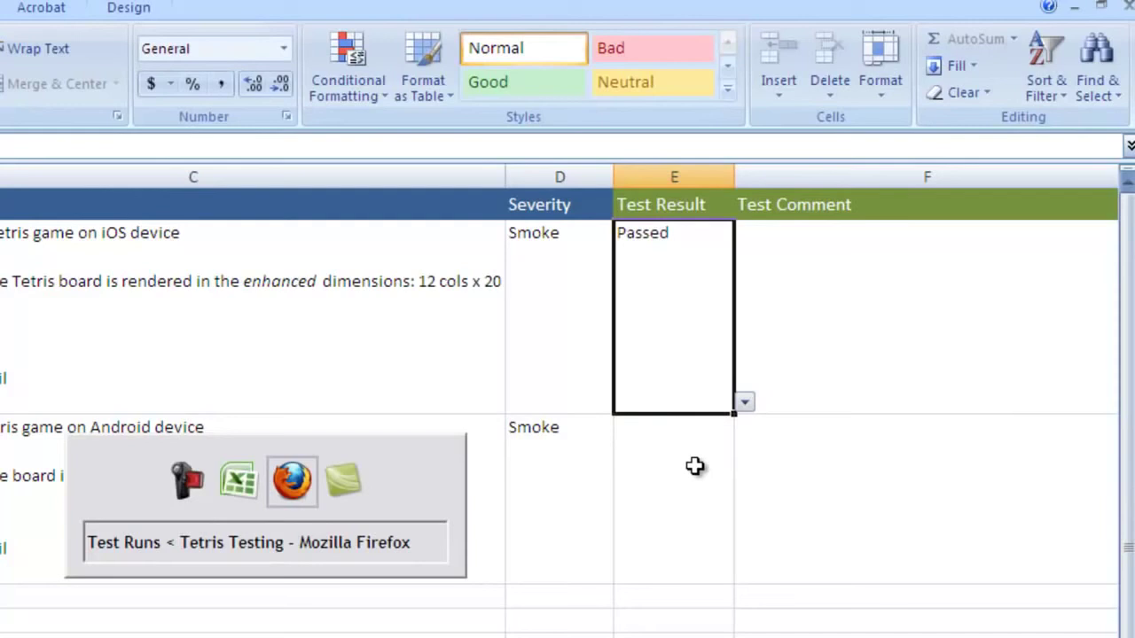
pyautogui.hotkey('alt', 'Tab')
pyautogui.hotkey('alt', 'Tab')
pyautogui.hotkey('alt', 'Tab')
pyautogui.hotkey('alt', 'Tab')
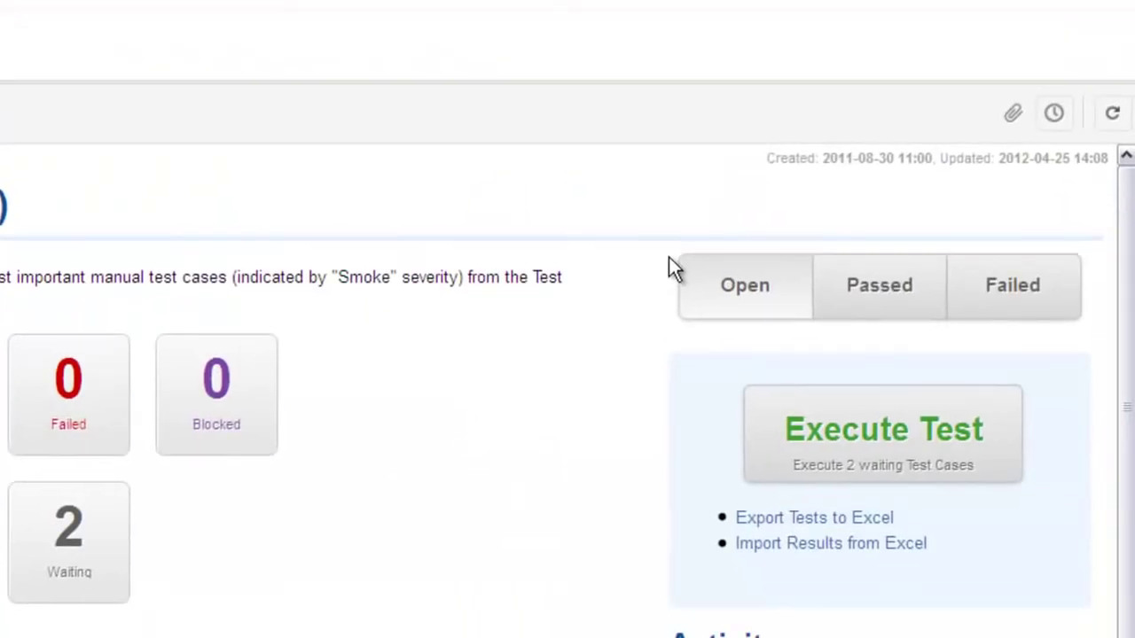